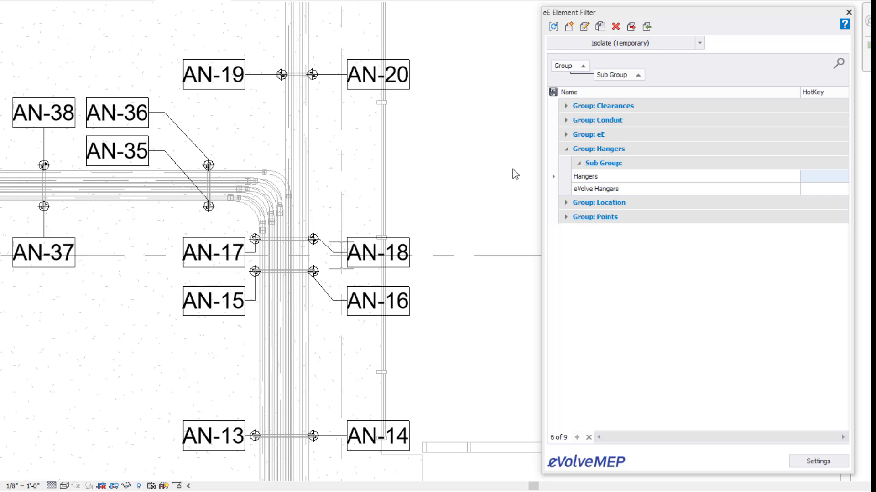
pyautogui.click(573, 150)
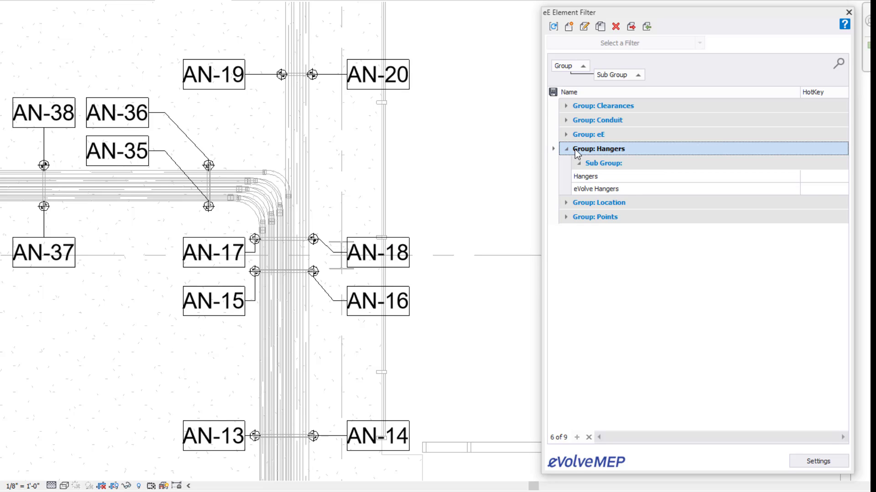
pyautogui.click(568, 150)
pyautogui.click(568, 154)
pyautogui.click(578, 164)
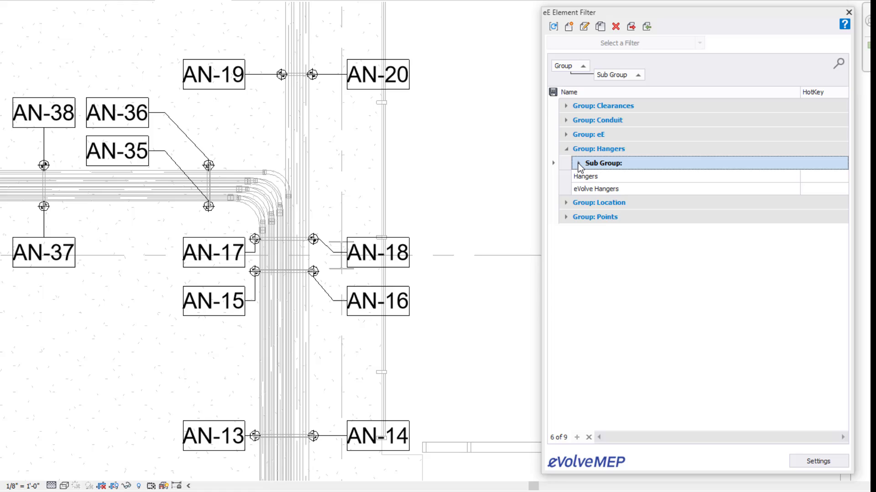
pyautogui.click(578, 163)
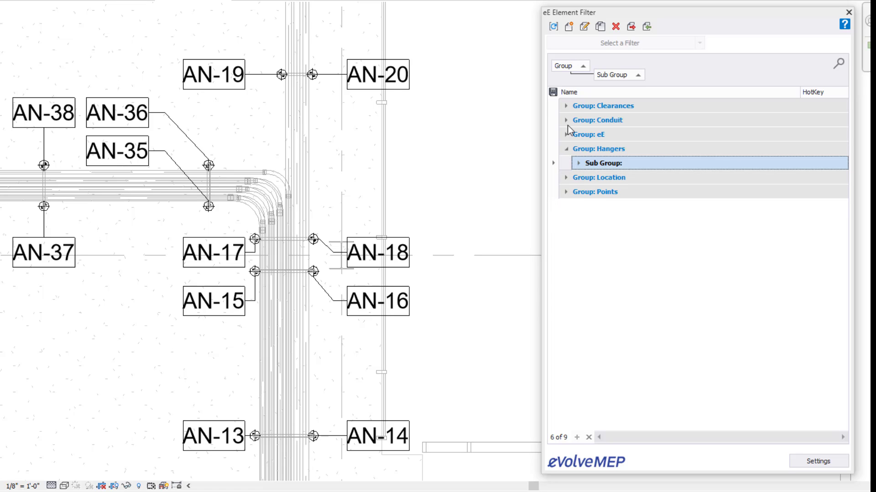
pyautogui.click(567, 150)
pyautogui.click(566, 150)
pyautogui.click(566, 149)
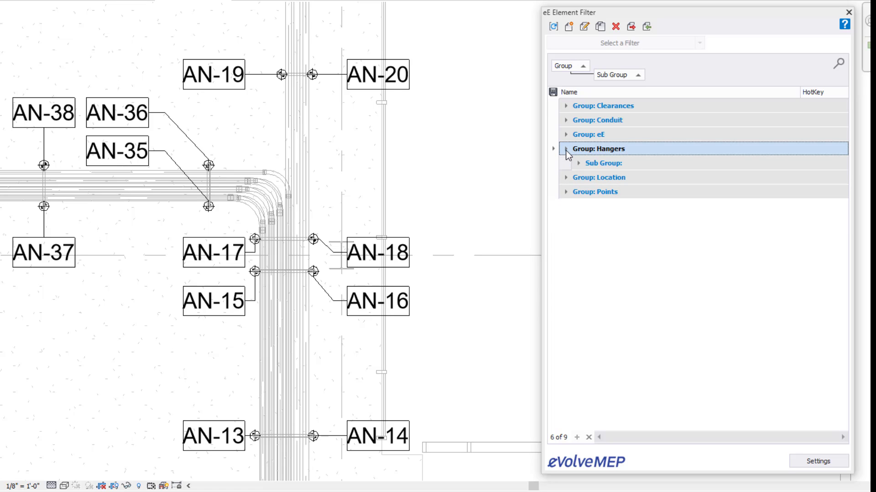
pyautogui.click(580, 164)
pyautogui.click(585, 177)
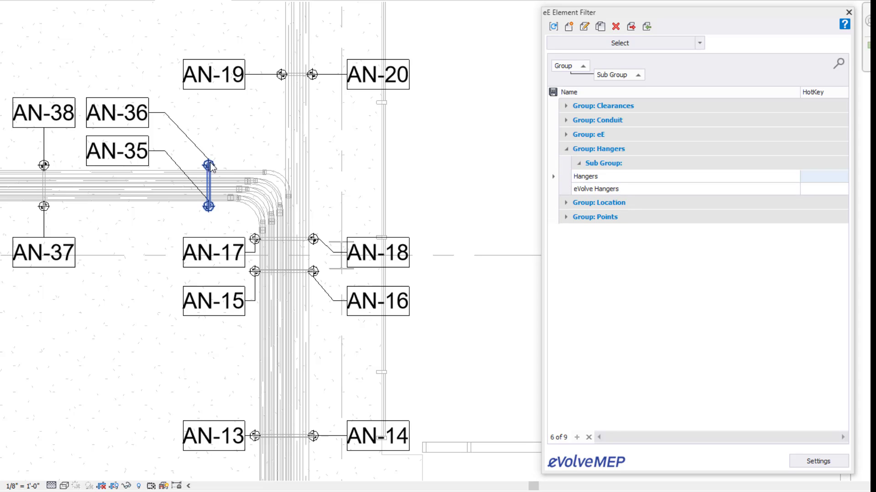
# Create an element filter named Point Status in the Points group, limited to the Generic Models category, with unchecked categories hidden
pyautogui.click(570, 27)
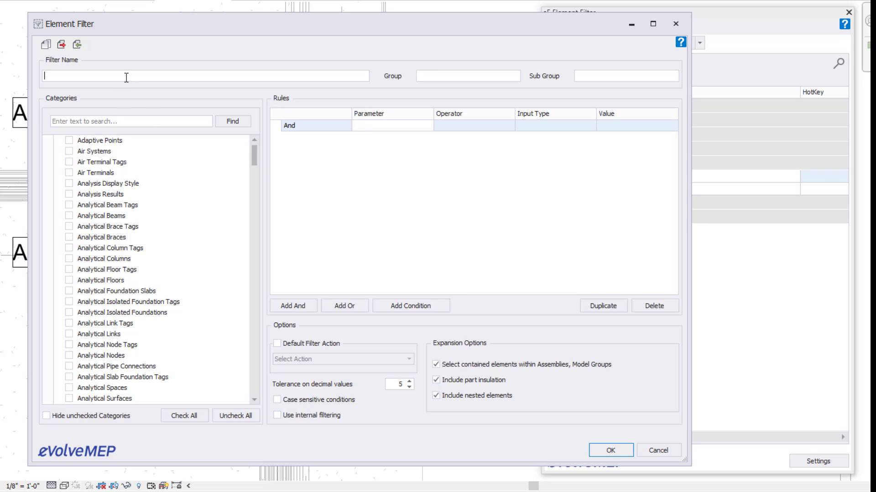
pyautogui.write('Point Status')
pyautogui.click(87, 120)
pyautogui.write('ge')
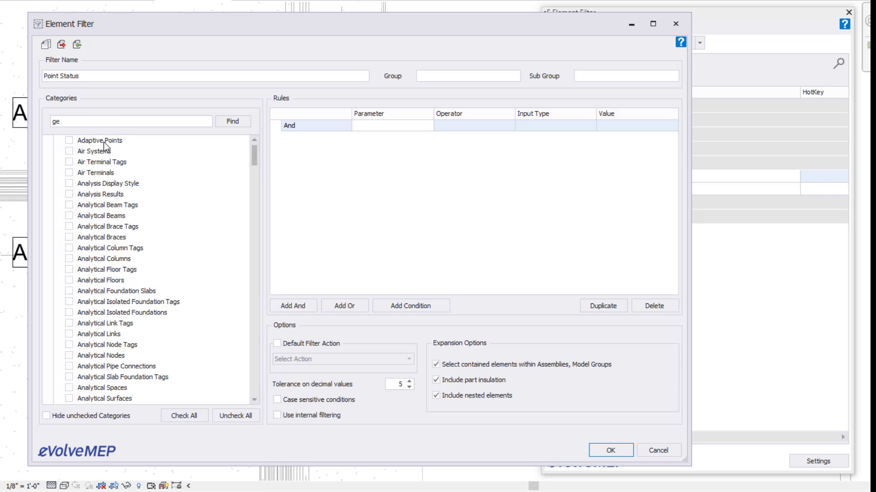
pyautogui.press('Return')
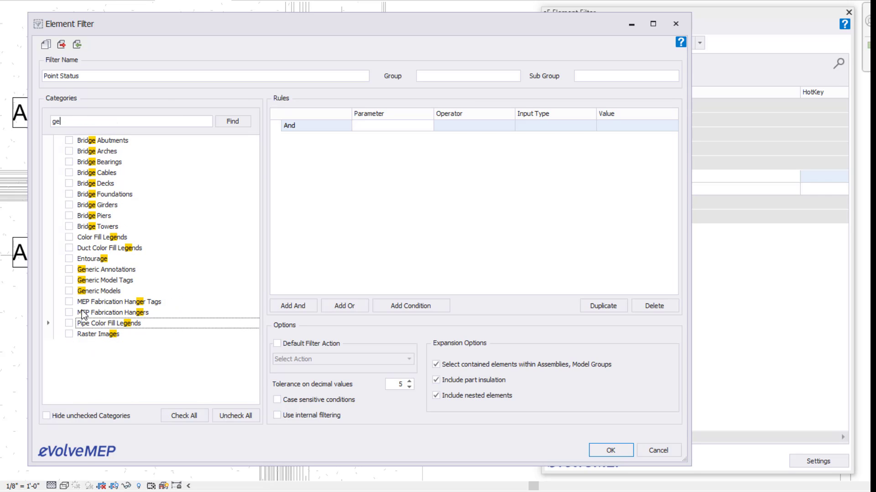
pyautogui.click(68, 292)
pyautogui.click(67, 416)
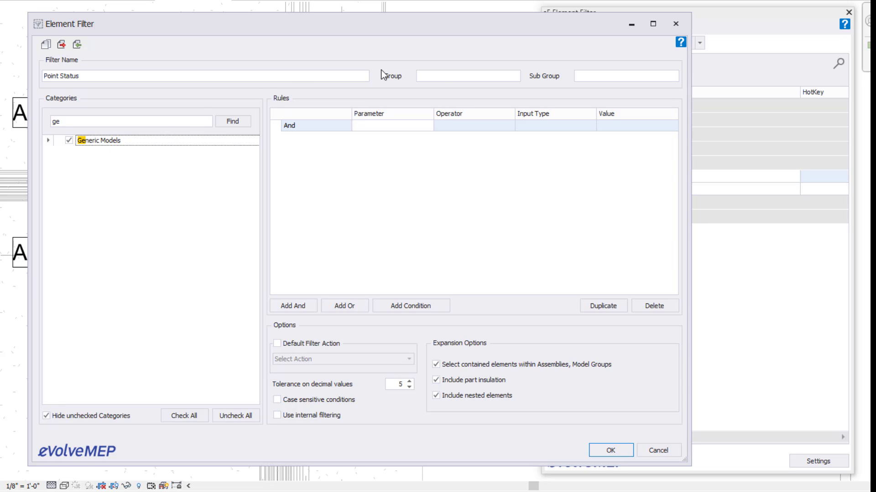
pyautogui.click(442, 77)
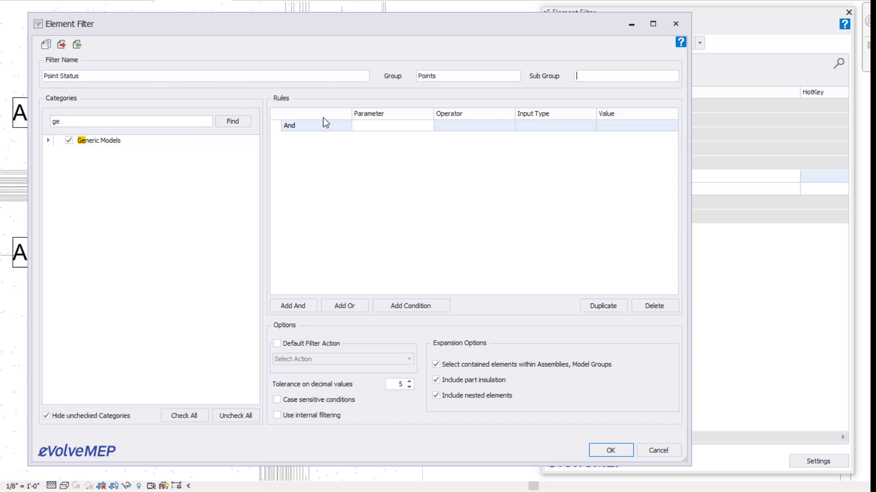
# Add a filter condition requiring that Family contains the constant value eV
pyautogui.click(403, 308)
pyautogui.click(385, 141)
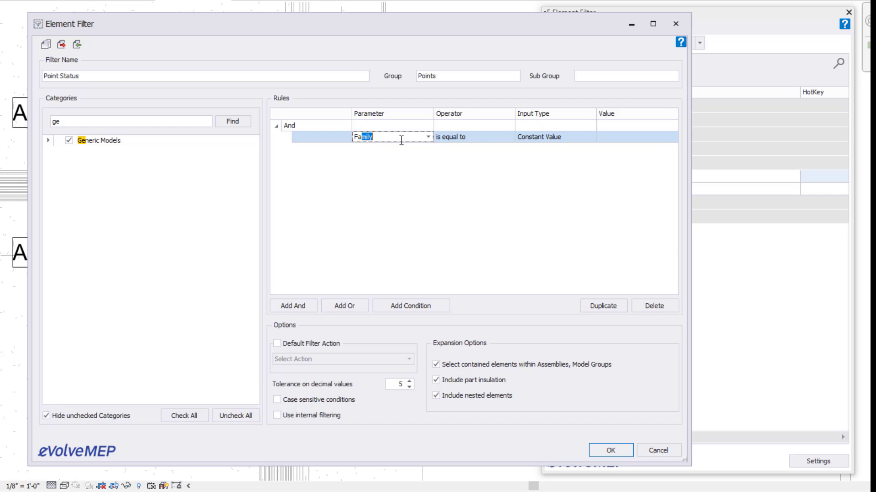
pyautogui.click(476, 138)
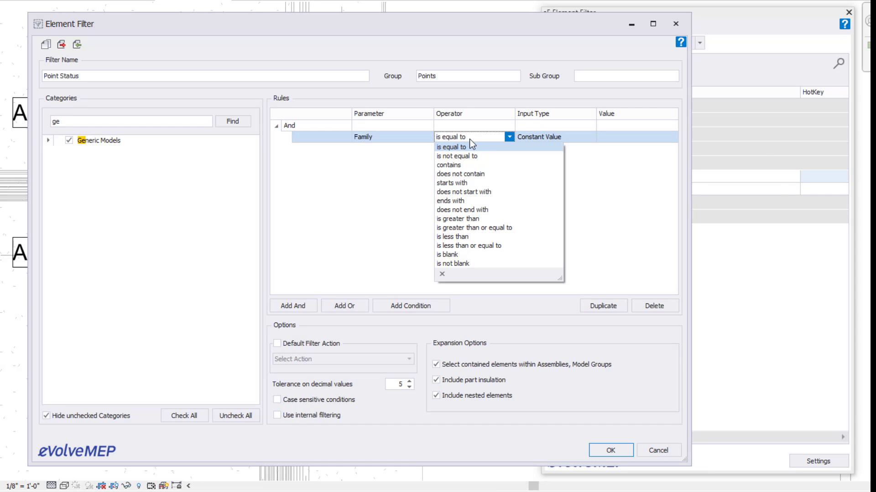
pyautogui.click(465, 164)
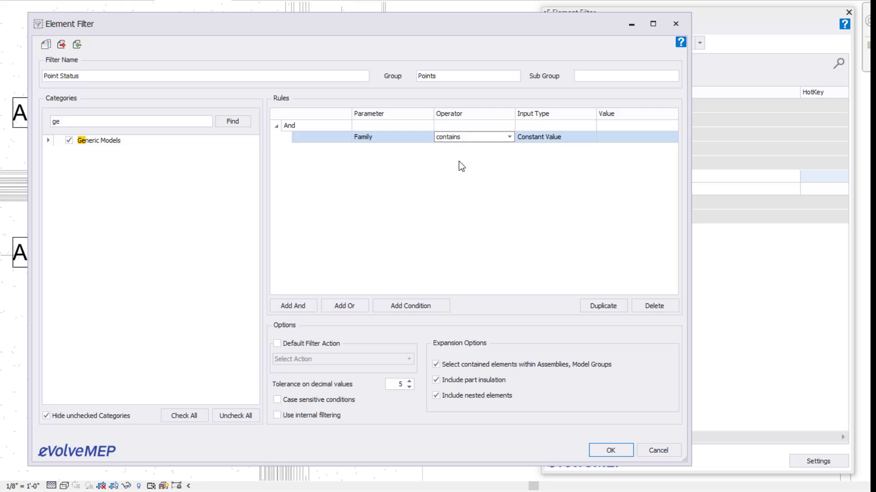
pyautogui.click(568, 142)
pyautogui.click(616, 138)
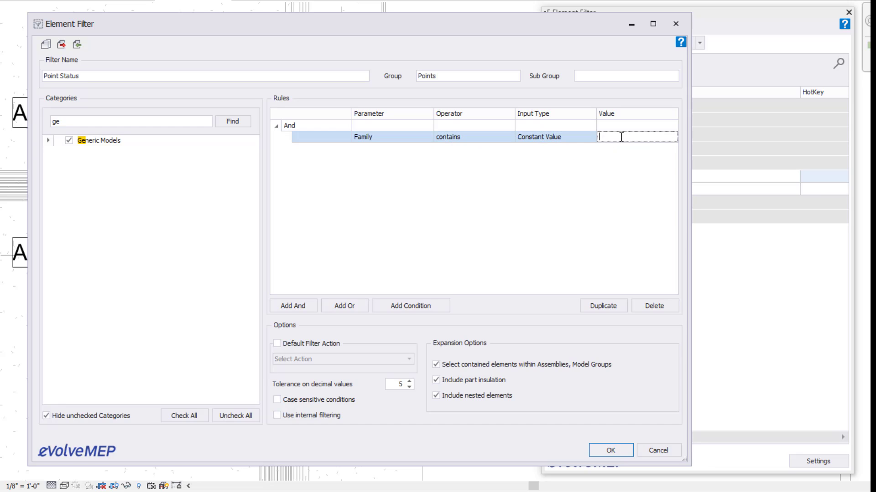
pyautogui.write('eV')
# Add a second condition on Layout_Point_Status with the contains operator and Prompt for Value as input type, and save the filter
pyautogui.click(410, 306)
pyautogui.click(393, 148)
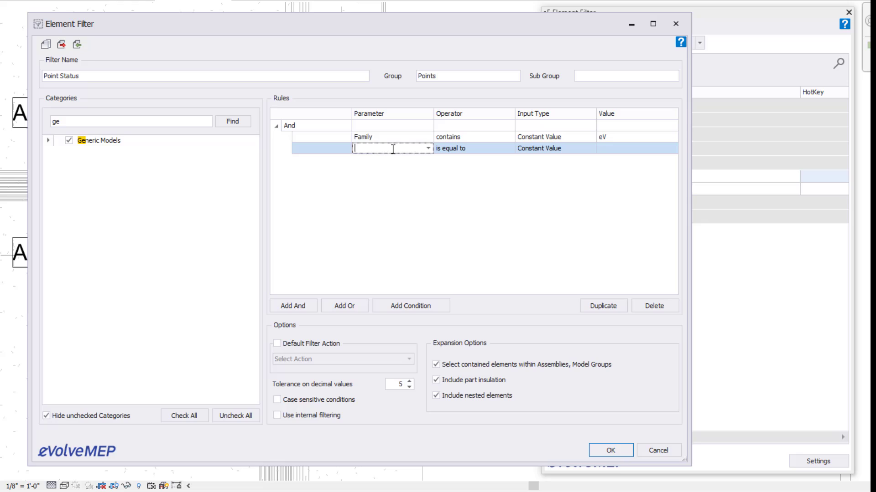
pyautogui.write('Layout_Point_Status')
pyautogui.click(481, 150)
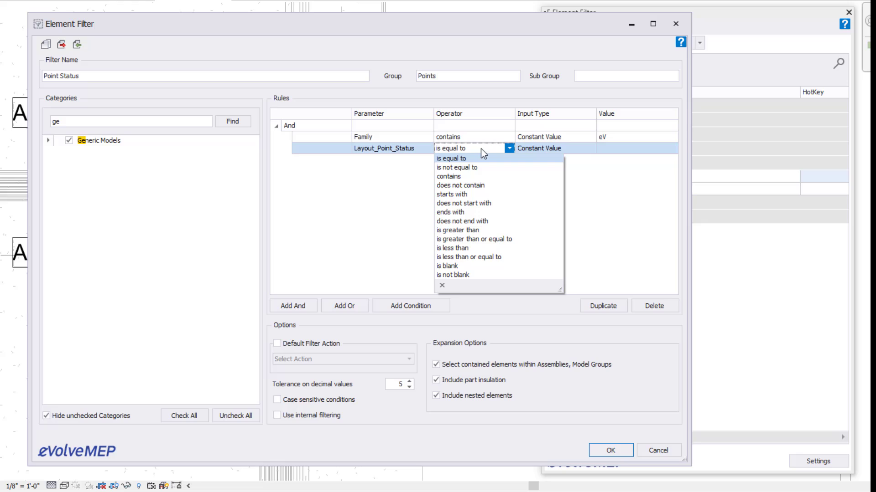
pyautogui.click(453, 177)
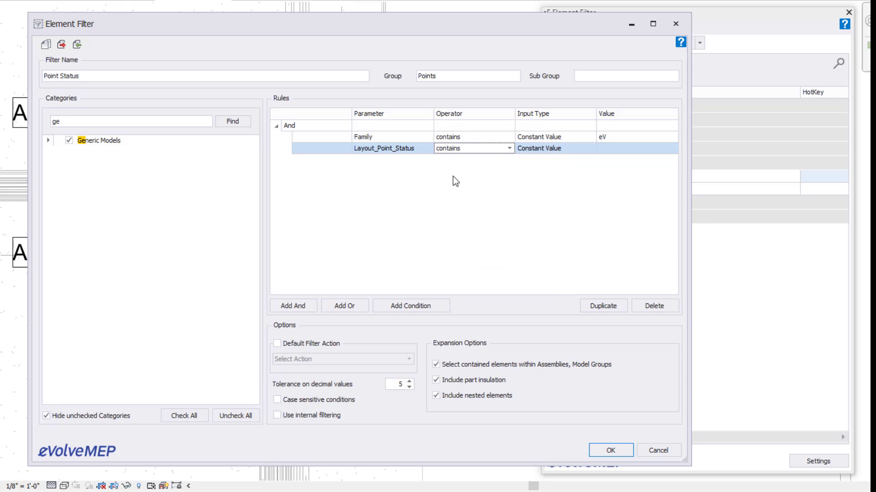
pyautogui.click(566, 148)
pyautogui.click(543, 167)
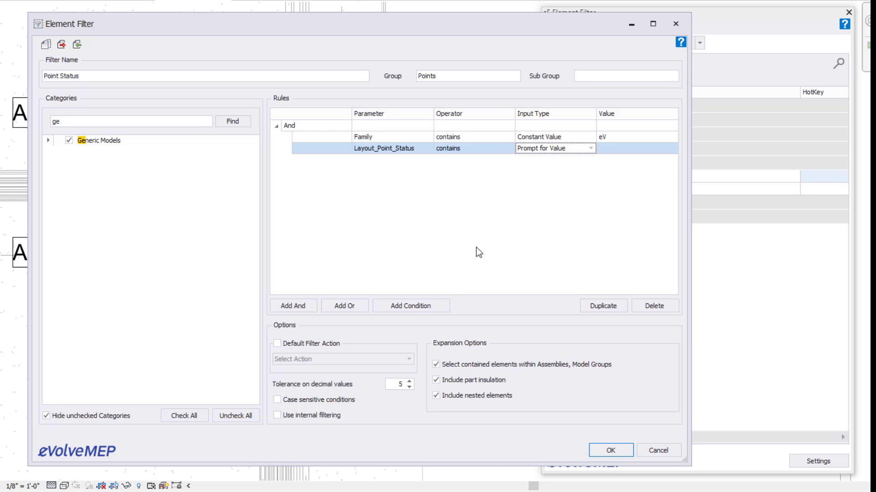
pyautogui.click(610, 450)
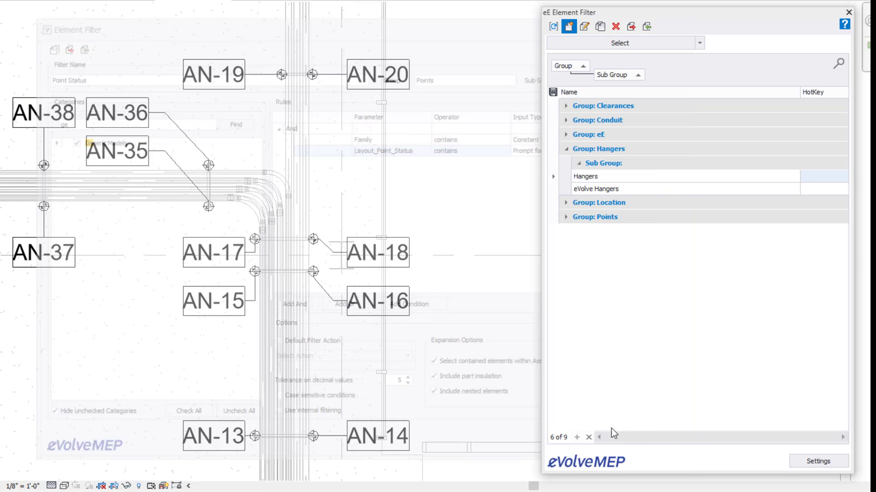
# Run the Point Status filter from the Points group to select the layout points whose status is Placed
pyautogui.click(567, 149)
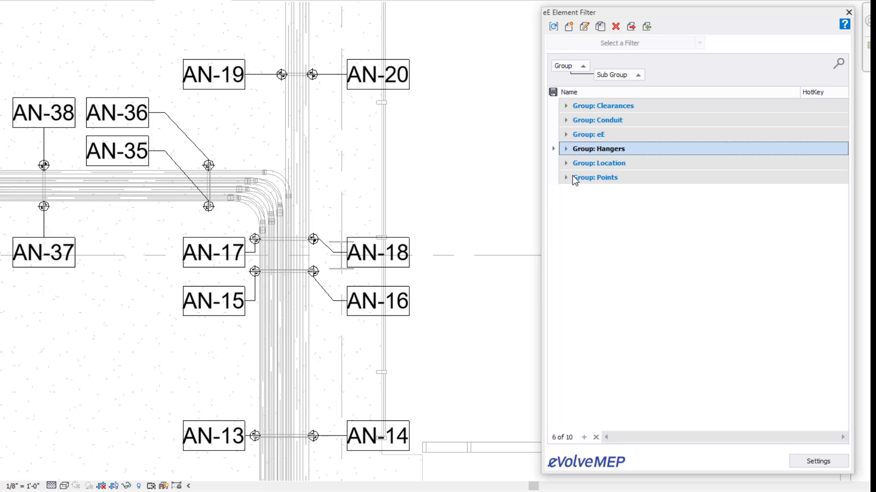
pyautogui.click(566, 178)
pyautogui.click(579, 192)
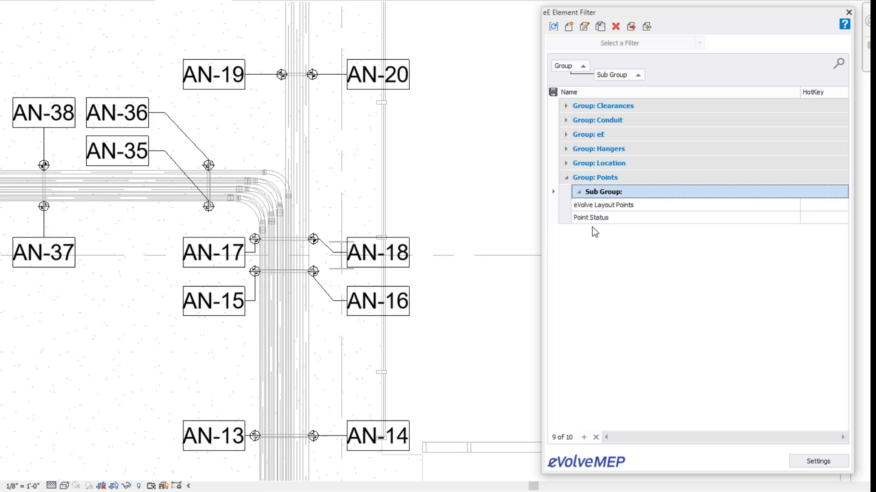
pyautogui.click(596, 218)
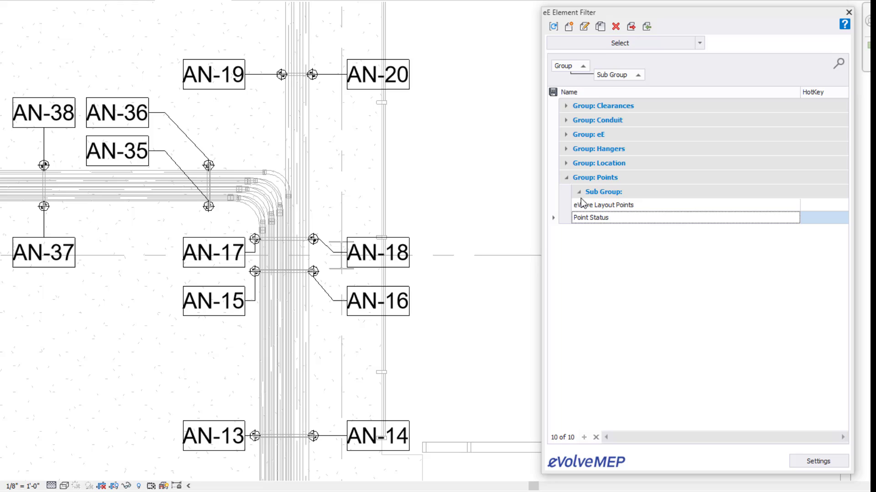
pyautogui.click(609, 45)
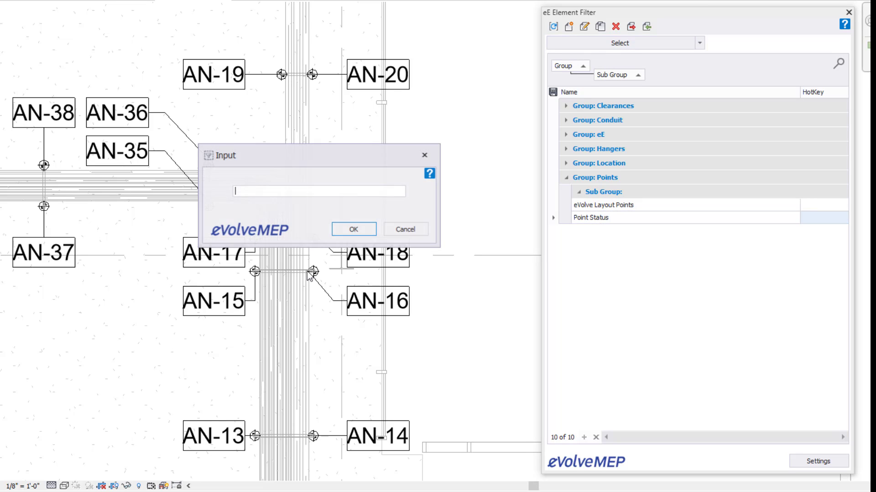
pyautogui.write('Placed')
pyautogui.press('Return')
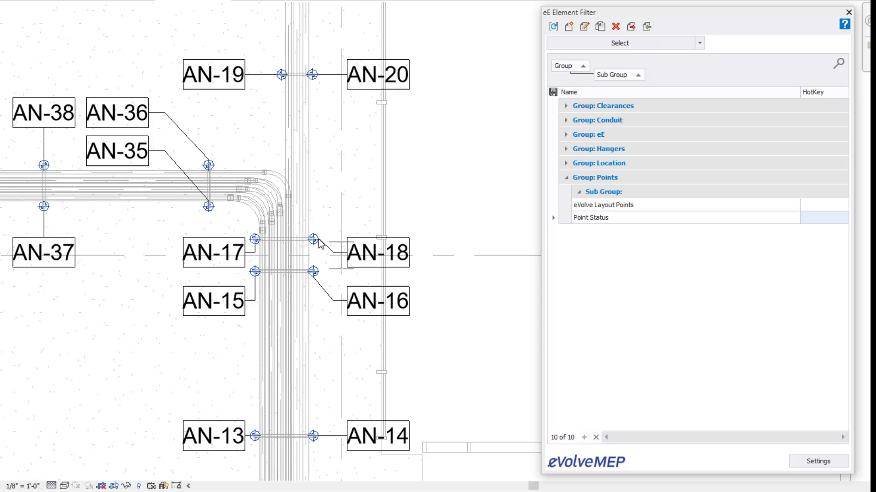
pyautogui.scroll(6, 315, 247)
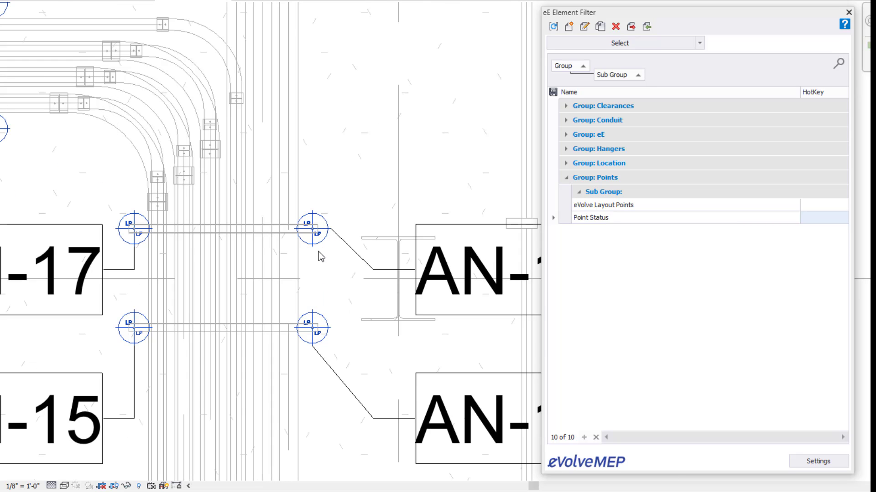
pyautogui.scroll(-2, 318, 252)
pyautogui.scroll(-3, 319, 252)
# Switch to the 3D view and select all hangers with the Hangers element filter
pyautogui.click(332, 196)
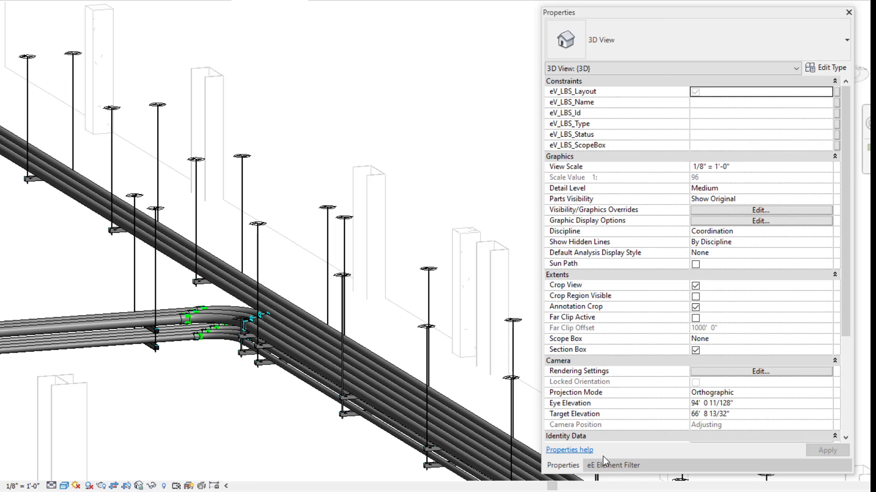
pyautogui.click(604, 463)
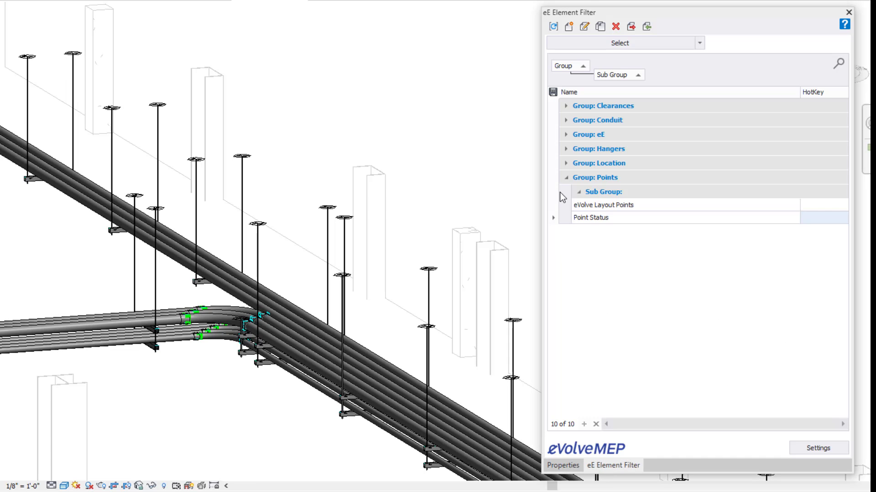
pyautogui.click(568, 150)
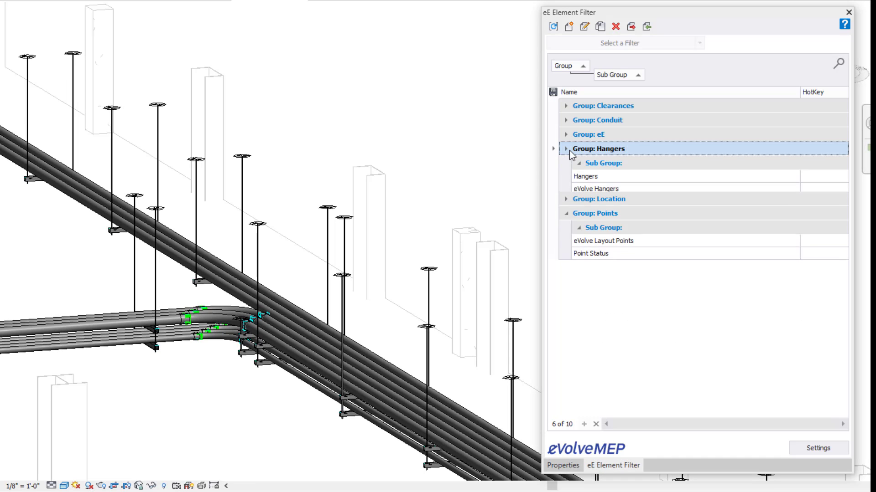
pyautogui.click(582, 176)
pyautogui.click(620, 44)
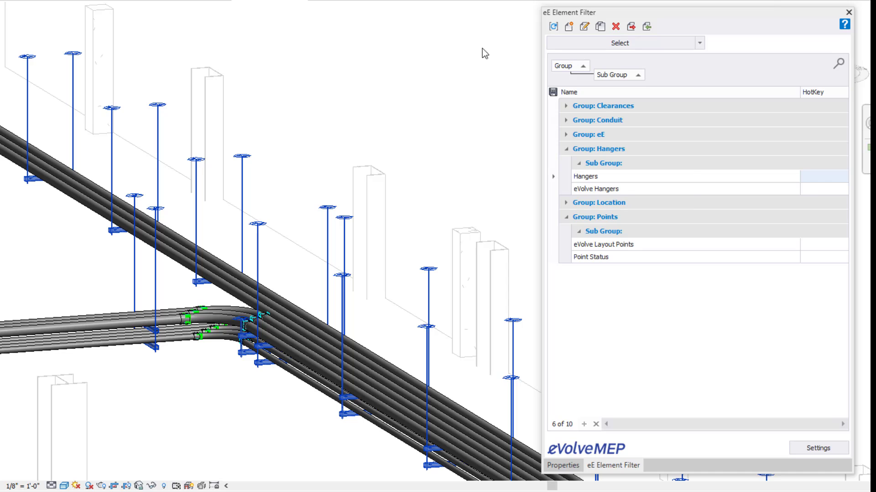
# Examine the current selection's nested layout points hosted by eV_ASM_HS_Trapeze_1_Tier_NHW_v8 in Point Manager
pyautogui.click(59, 183)
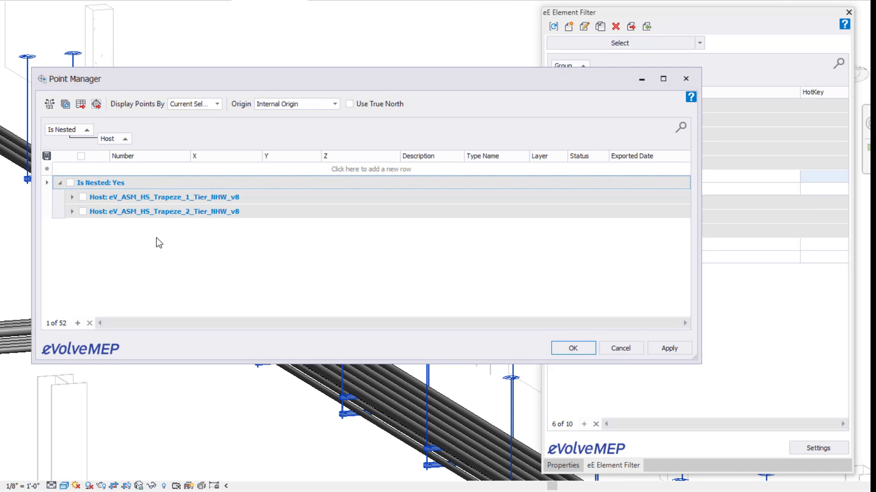
pyautogui.click(218, 104)
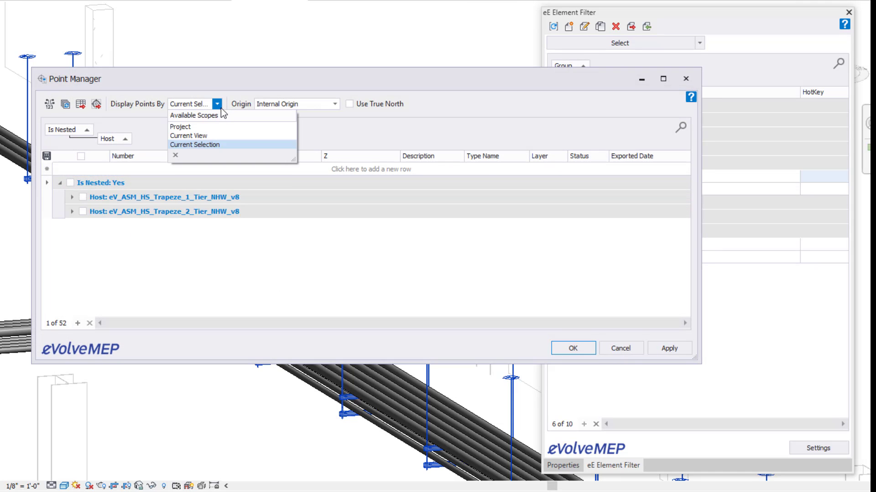
pyautogui.click(208, 145)
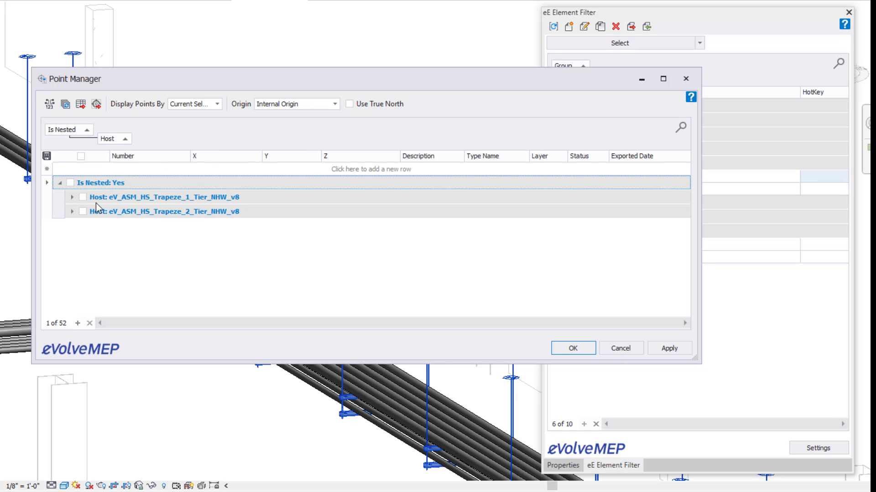
pyautogui.click(75, 202)
pyautogui.click(73, 198)
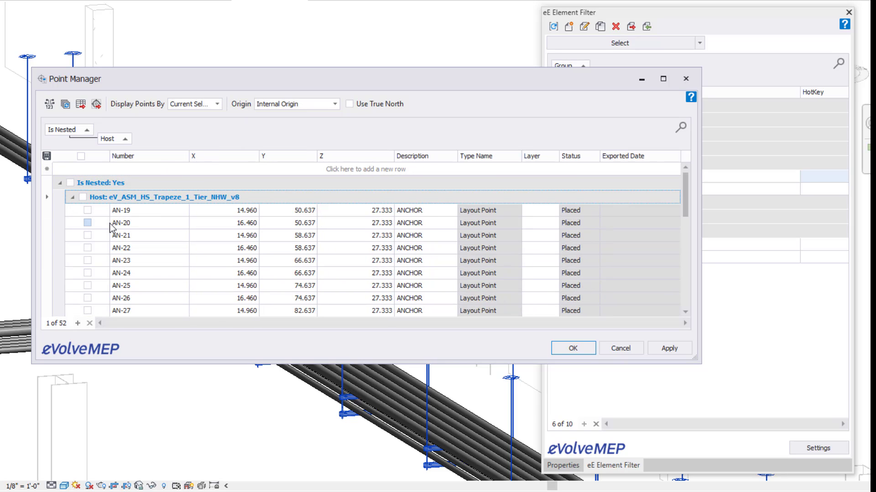
pyautogui.scroll(-5, 114, 231)
pyautogui.scroll(-6, 114, 231)
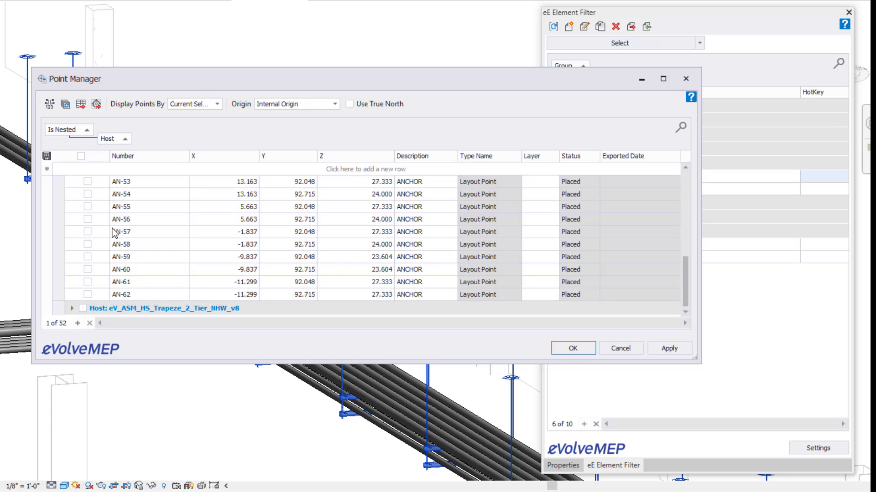
pyautogui.scroll(2, 114, 232)
pyautogui.scroll(4, 114, 232)
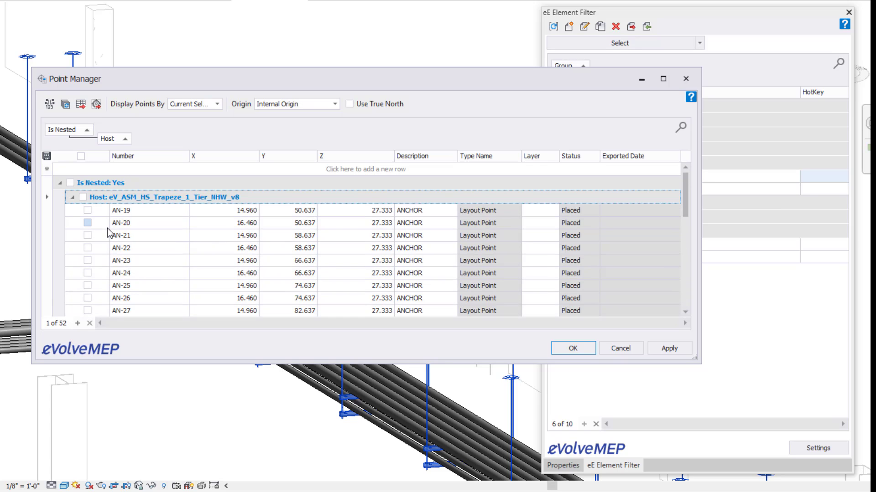
# Export all layout points hosted by eV_ASM_HS_Trapeze_1_Tier_NHW_v8 to a CSV file named ABC_L2_Hangers and accept the Point Manager changes
pyautogui.click(83, 197)
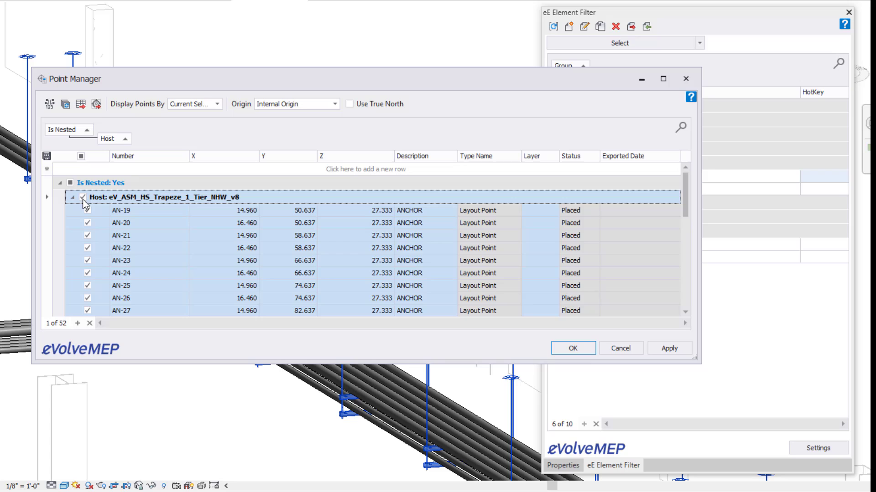
pyautogui.click(96, 104)
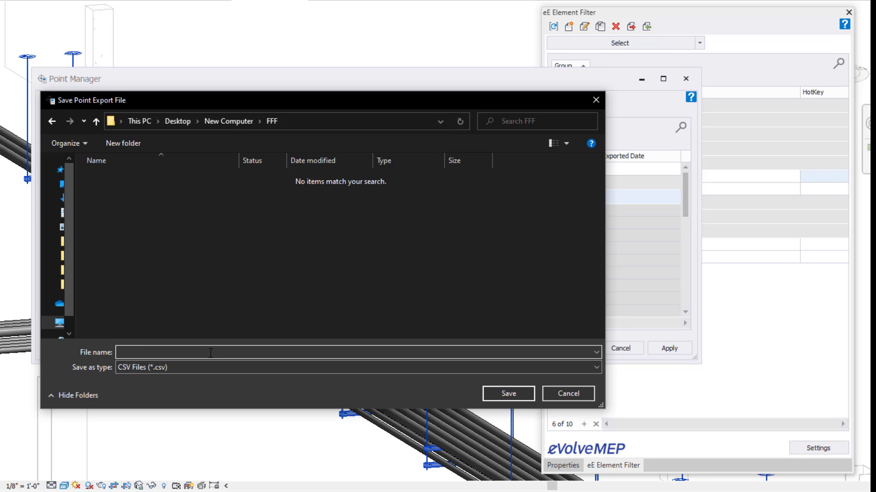
pyautogui.write('ABC_L2_Hangers')
pyautogui.click(505, 391)
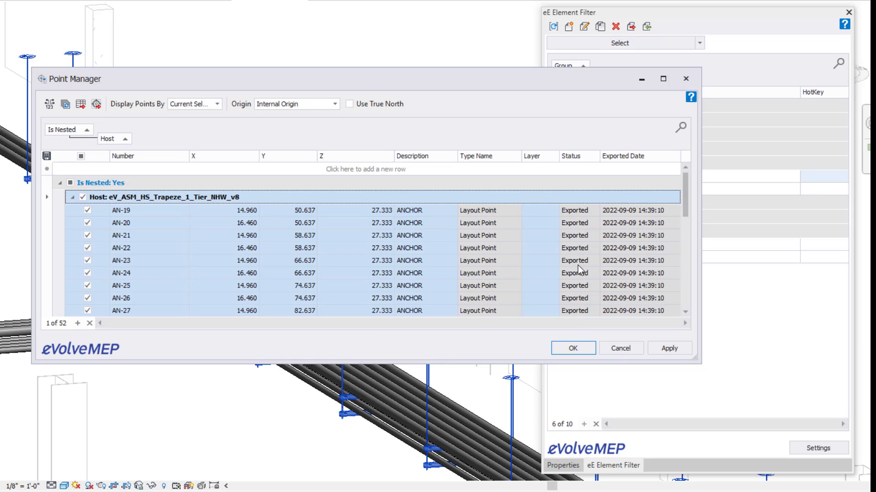
pyautogui.click(574, 347)
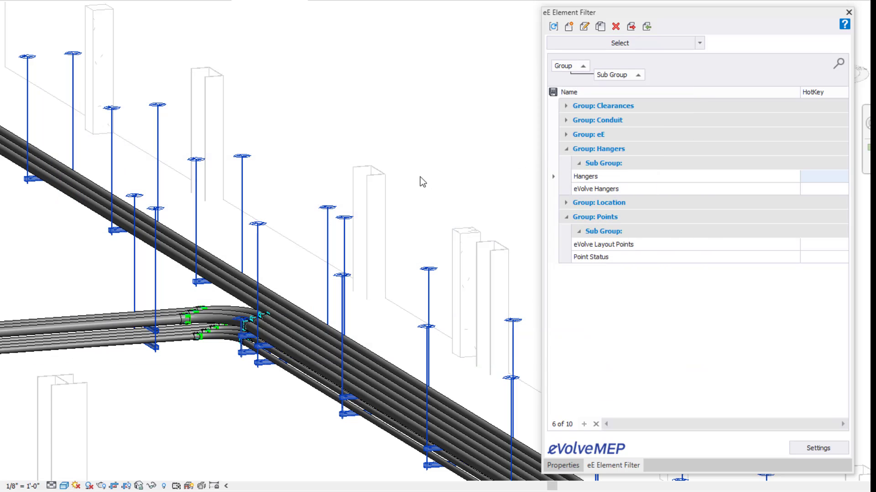
# Run the Point Status filter from the Points group to select the layout points whose status is Exported
pyautogui.click(565, 150)
pyautogui.click(591, 219)
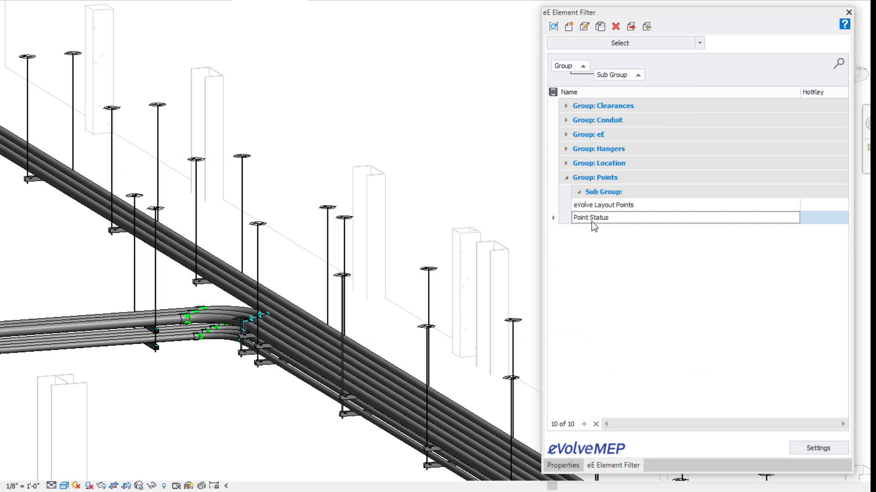
pyautogui.click(587, 52)
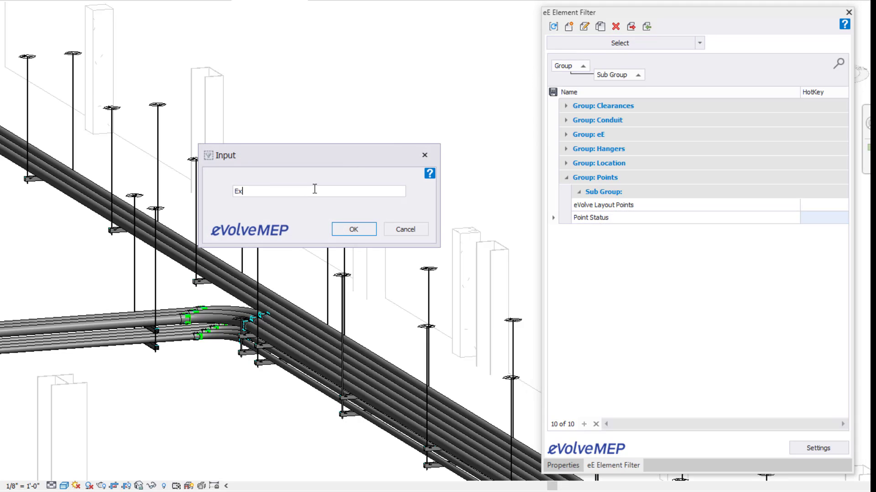
pyautogui.press('Return')
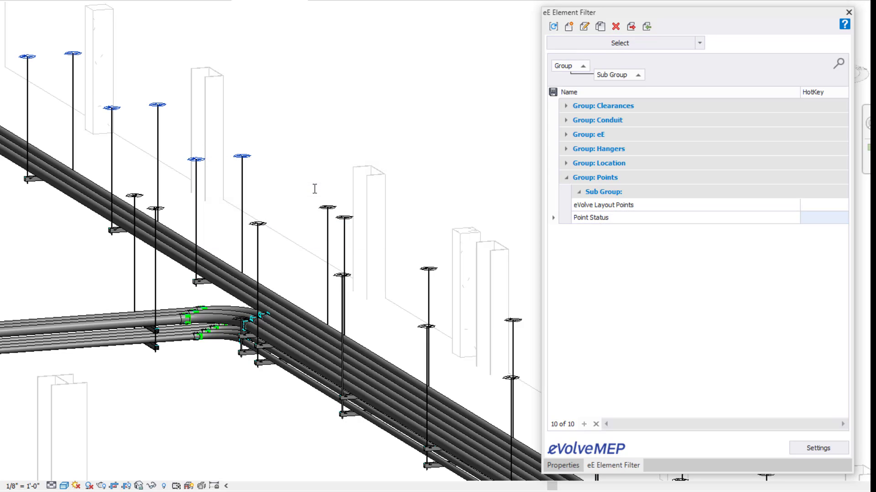
pyautogui.keyDown('shift'); pyautogui.moveTo(317, 156); pyautogui.dragTo(272, 137, button='middle'); pyautogui.keyUp('shift')
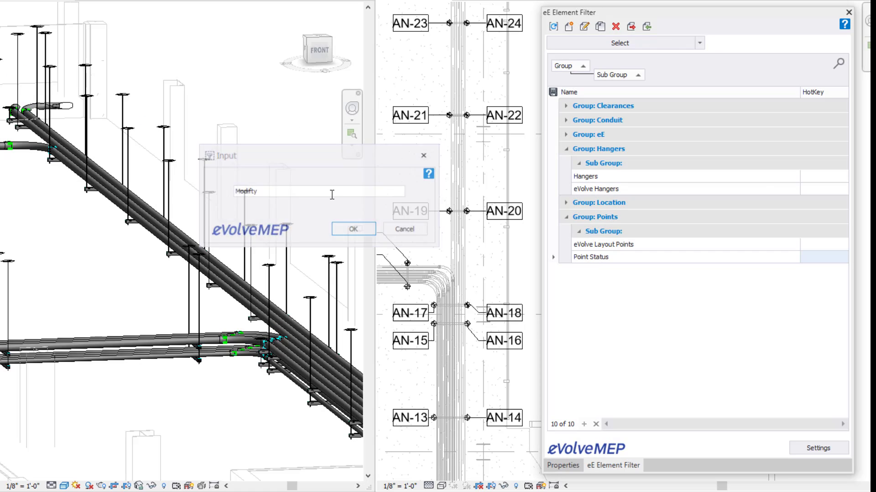
# Try the Point Status filter for modified points, and inspect the Point_Status property of the trapeze hanger with points AN-19 and AN-20
pyautogui.press('Return')
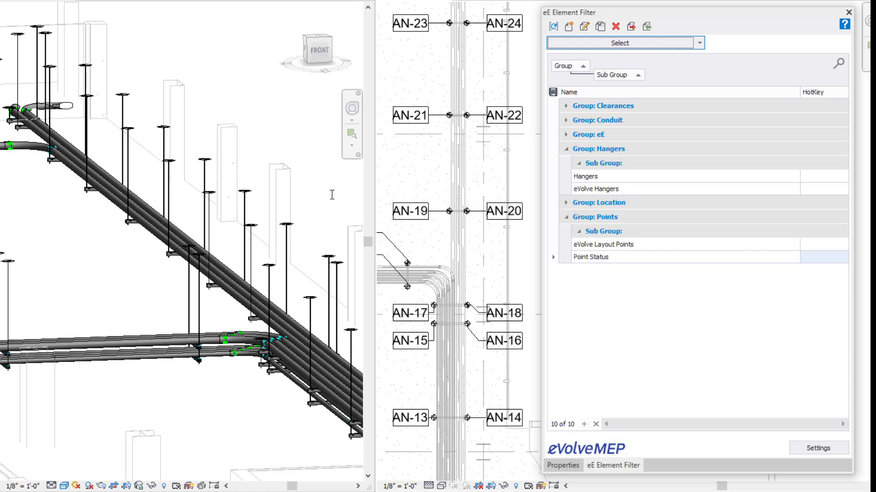
pyautogui.click(470, 215)
pyautogui.click(563, 465)
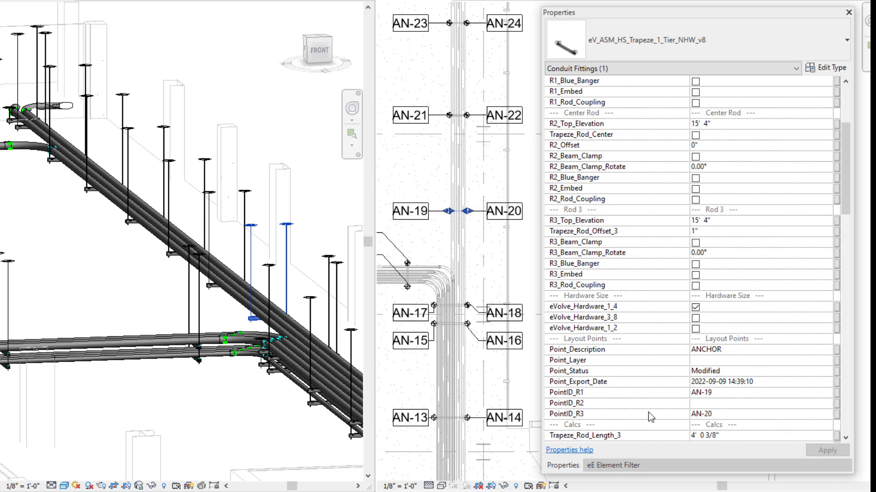
pyautogui.click(736, 370)
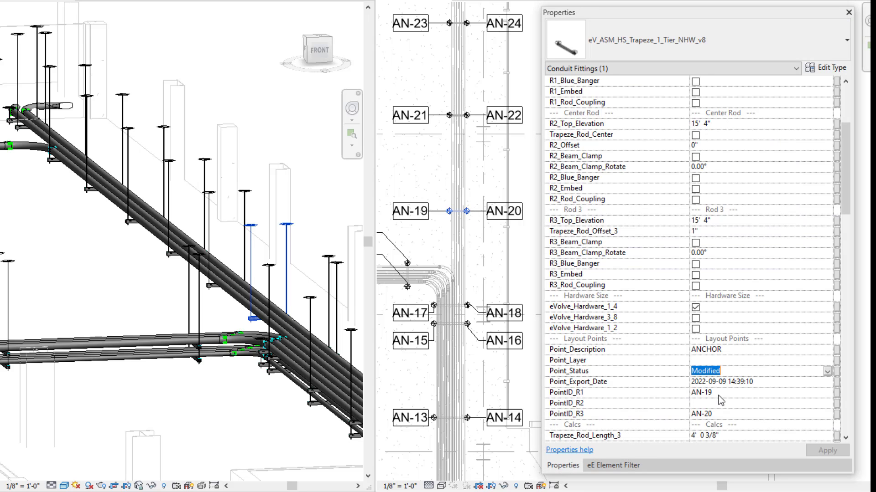
pyautogui.click(602, 465)
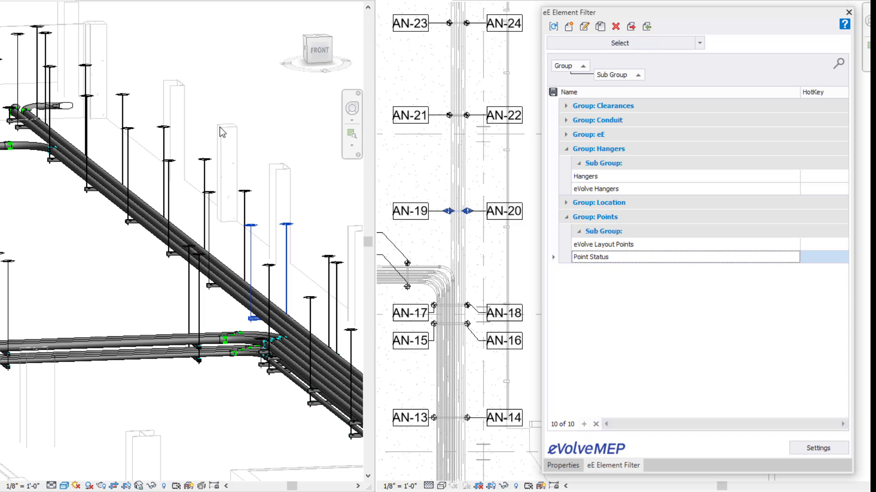
pyautogui.click(155, 392)
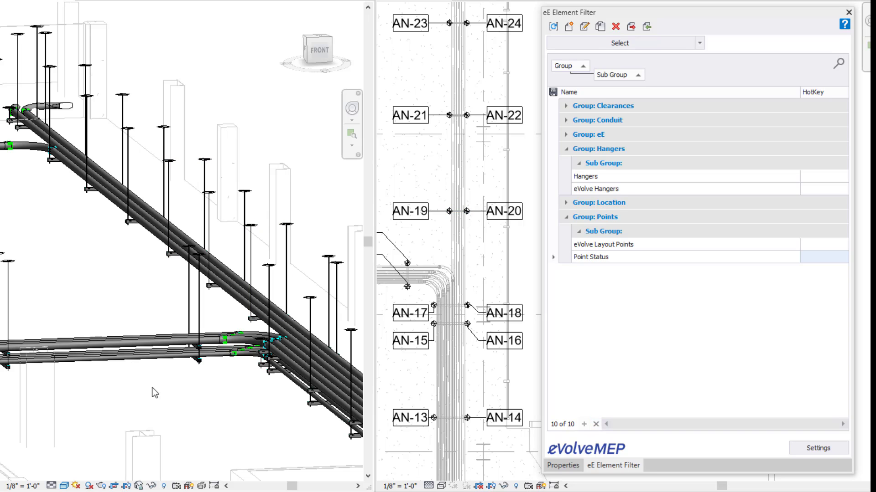
# Run the Point Status filter again to select the layout points whose status is Modified
pyautogui.click(592, 258)
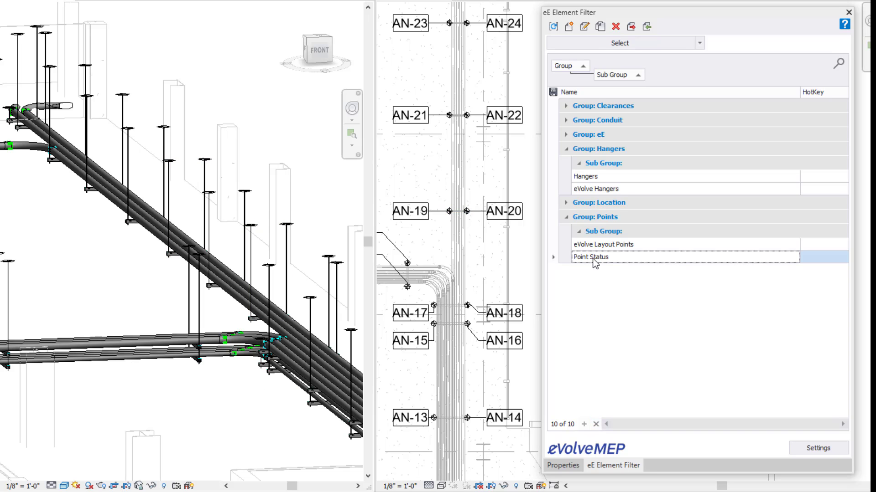
pyautogui.click(636, 43)
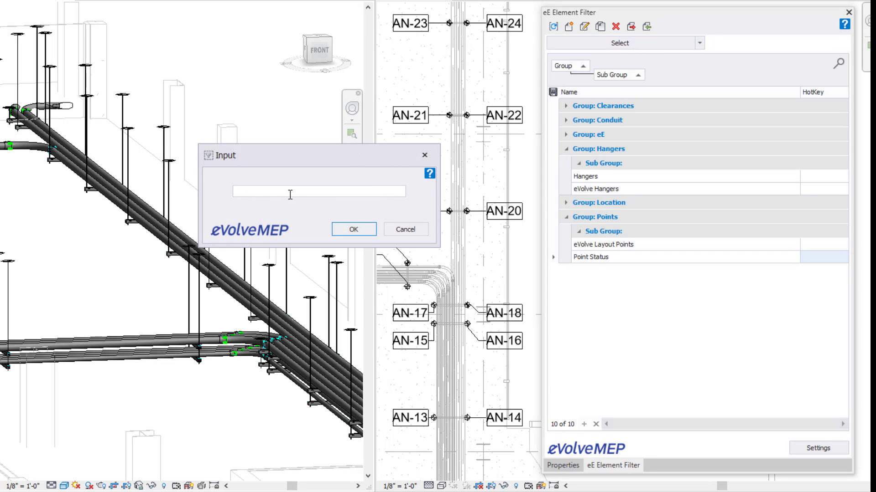
pyautogui.write('Staked')
pyautogui.click(353, 229)
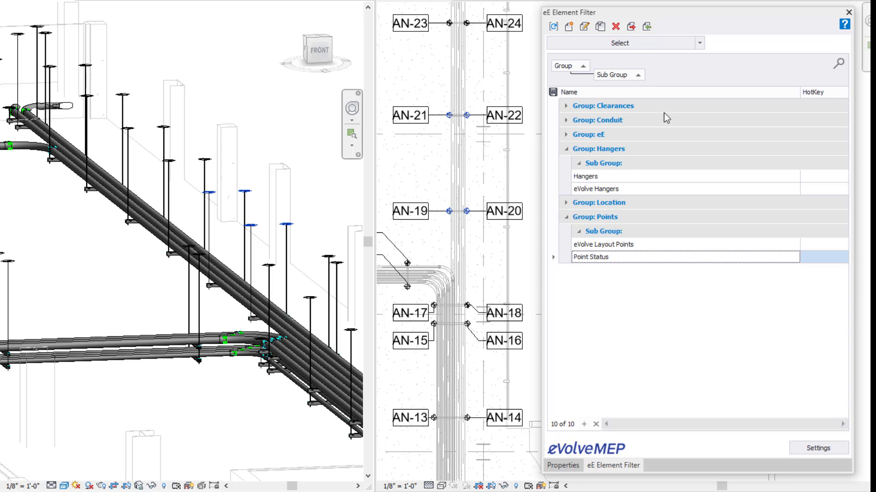
# Isolate the layout points with status Modified in the 3D view using the Point Status filter, and check their Layout_Point_Status property
pyautogui.click(699, 43)
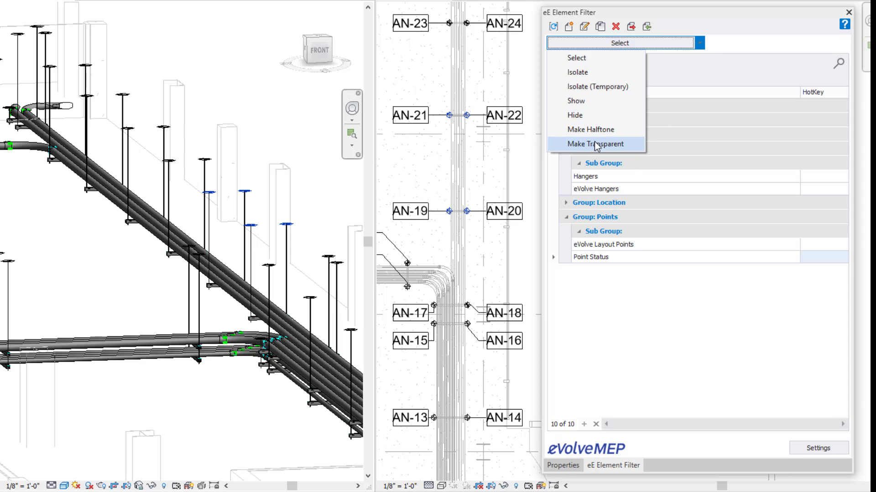
pyautogui.click(584, 58)
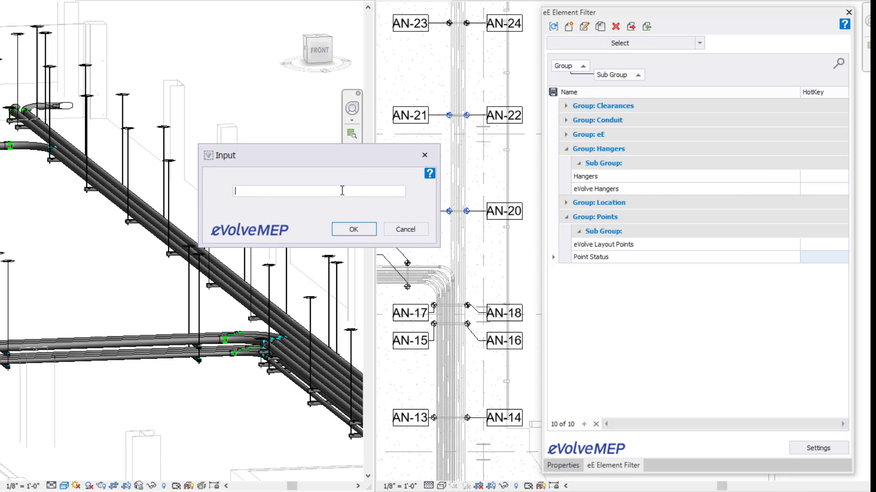
pyautogui.write('Modified')
pyautogui.click(354, 229)
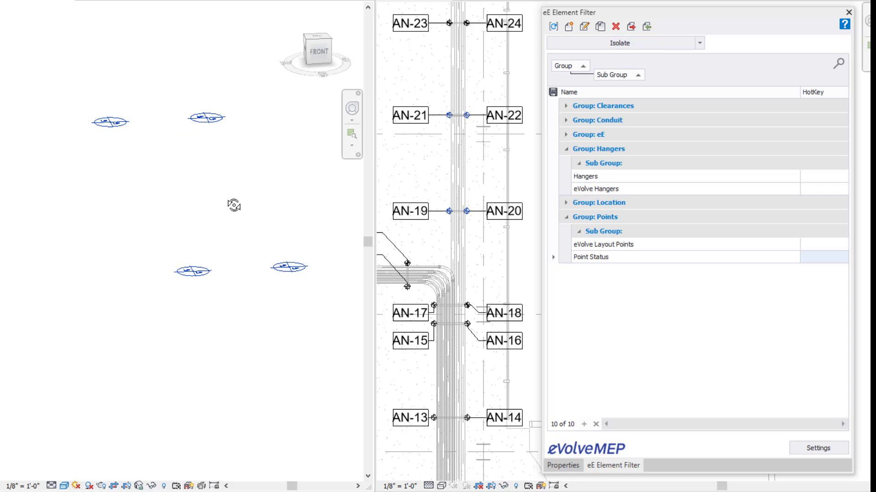
pyautogui.click(563, 465)
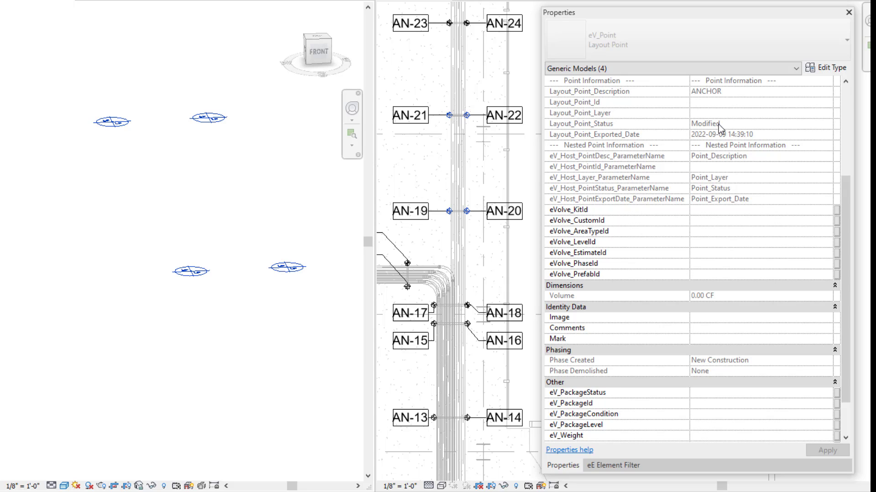
pyautogui.click(268, 207)
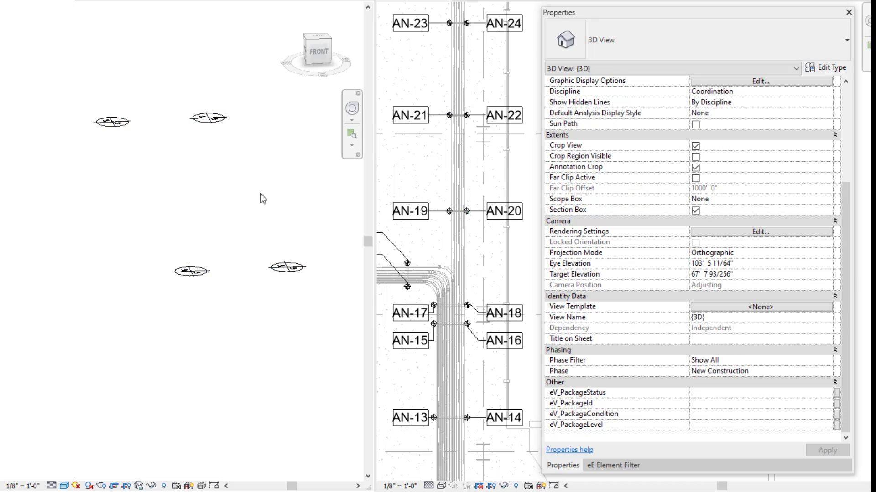